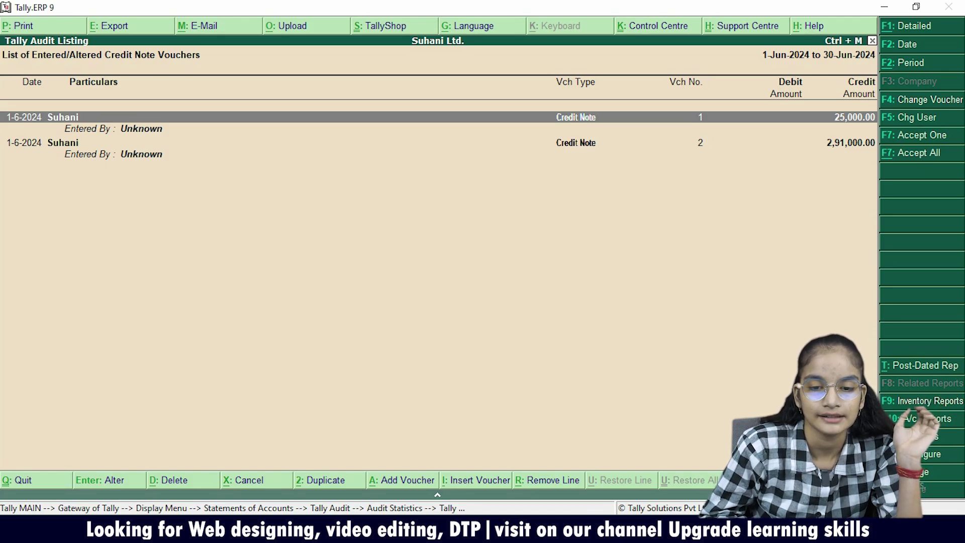
Accept credit note voucher No. 1 in the audit listing and return to the voucher type-wise audit statistics
key("F7")
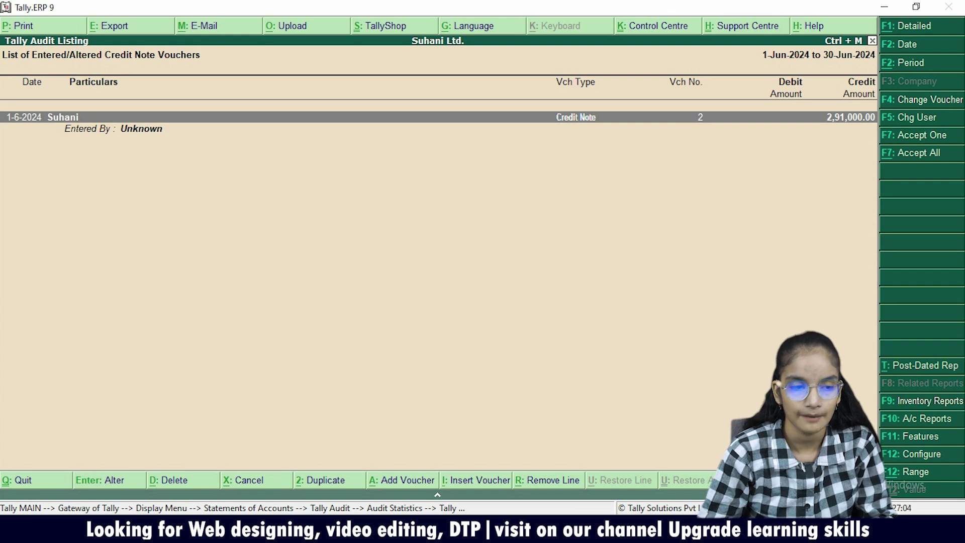
key("Escape")
key("Escape")
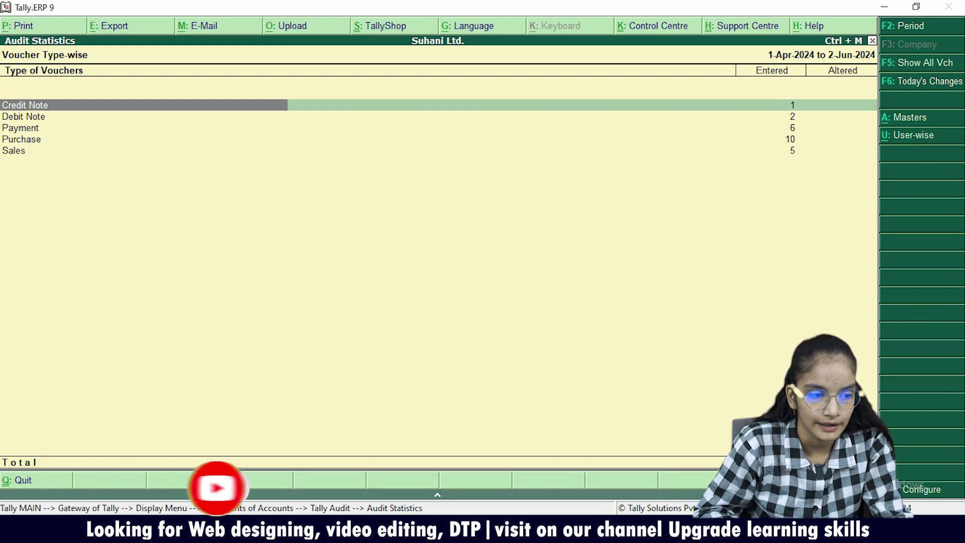
Open purchase voucher No. 9 for alteration from the June audit listing of purchase vouchers
key("Down")
key("Down")
key("Down")
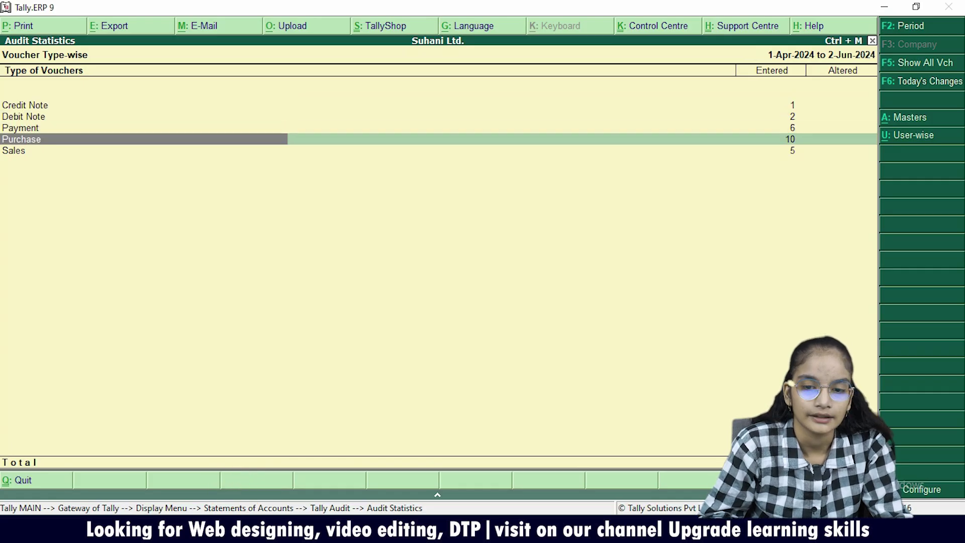
key("Return")
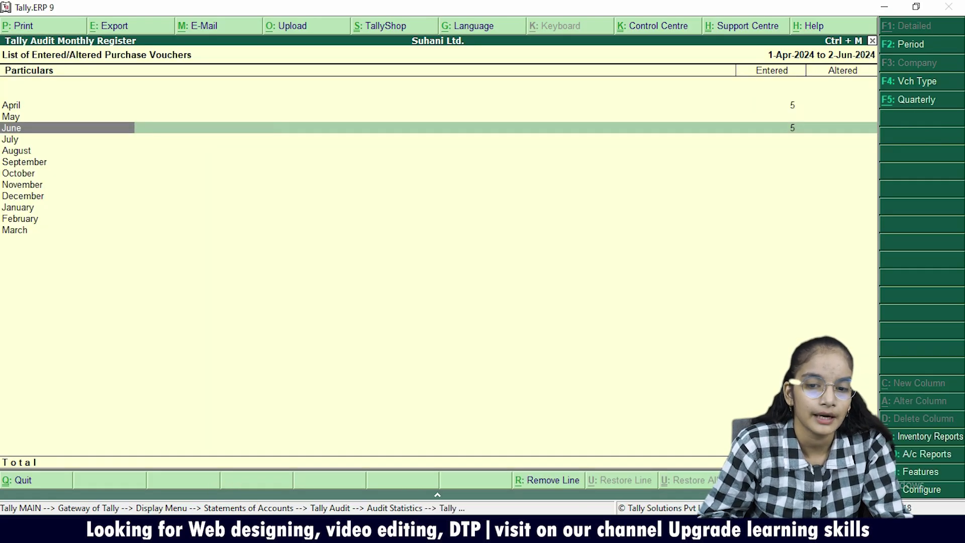
key("Up")
key("Up")
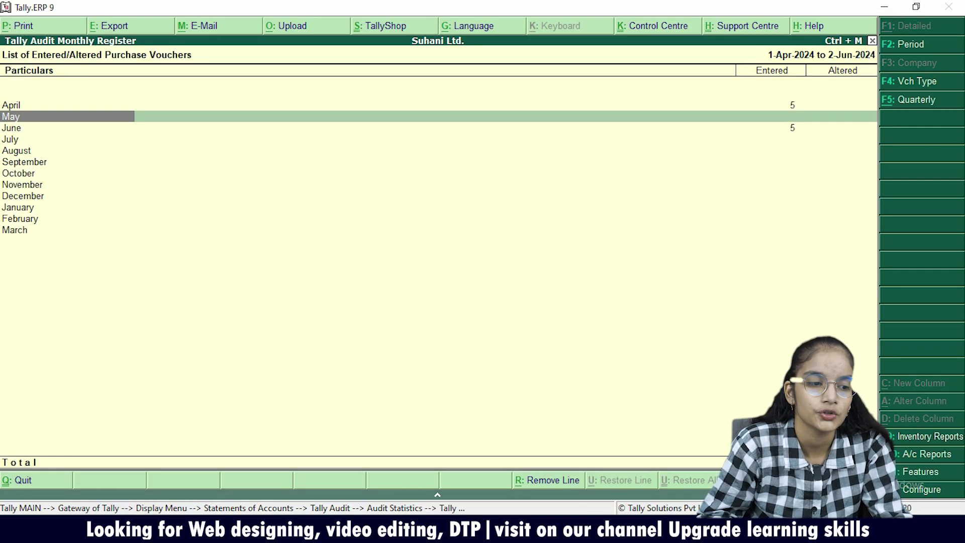
key("Down")
key("Down")
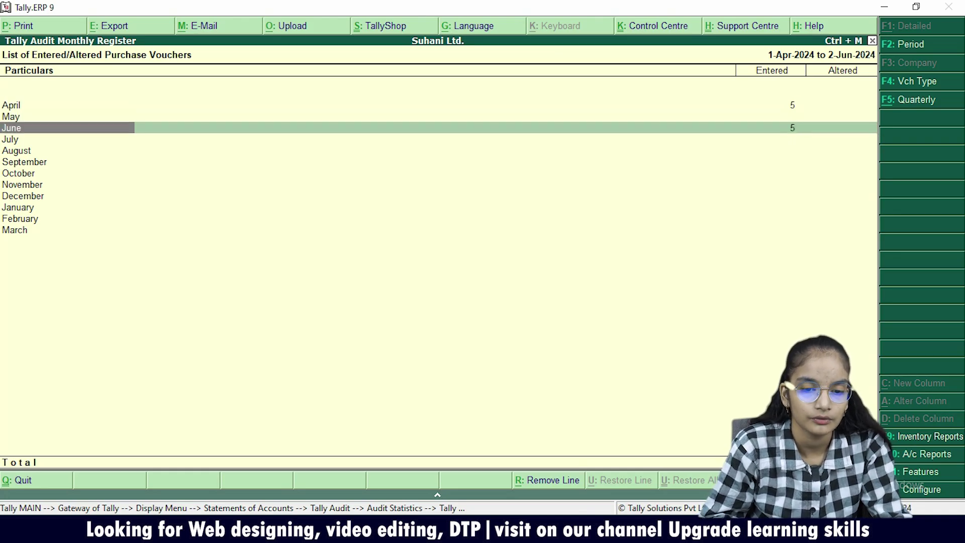
key("Return")
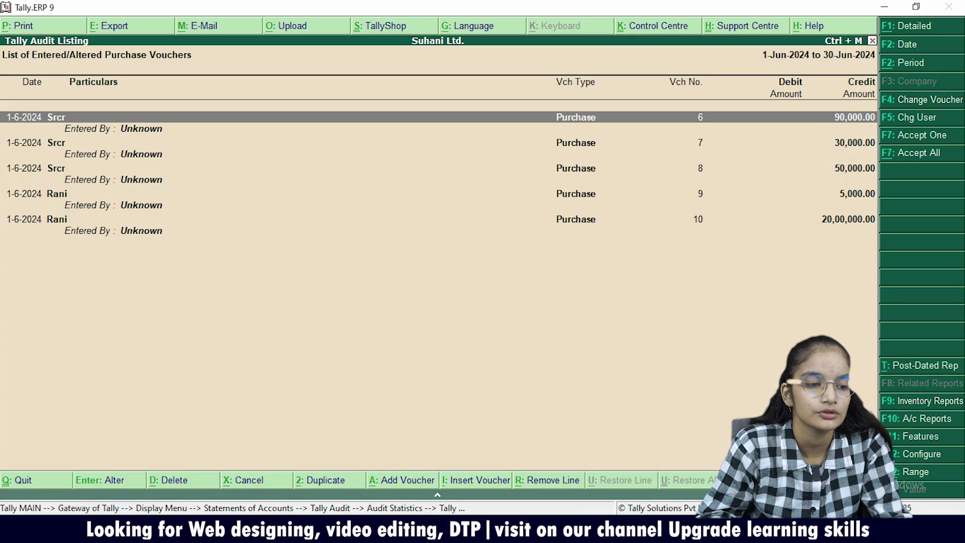
key("Down")
key("Down")
key("Down")
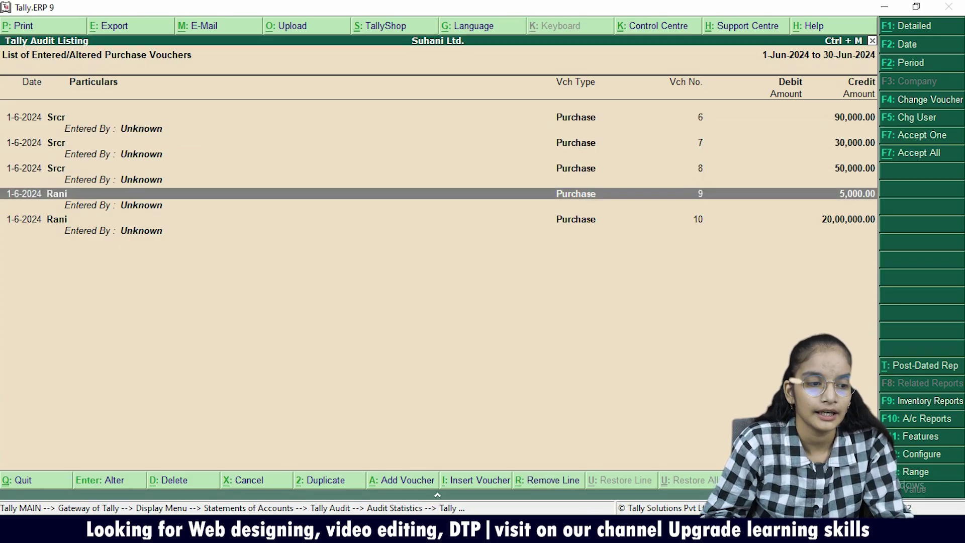
key("Return")
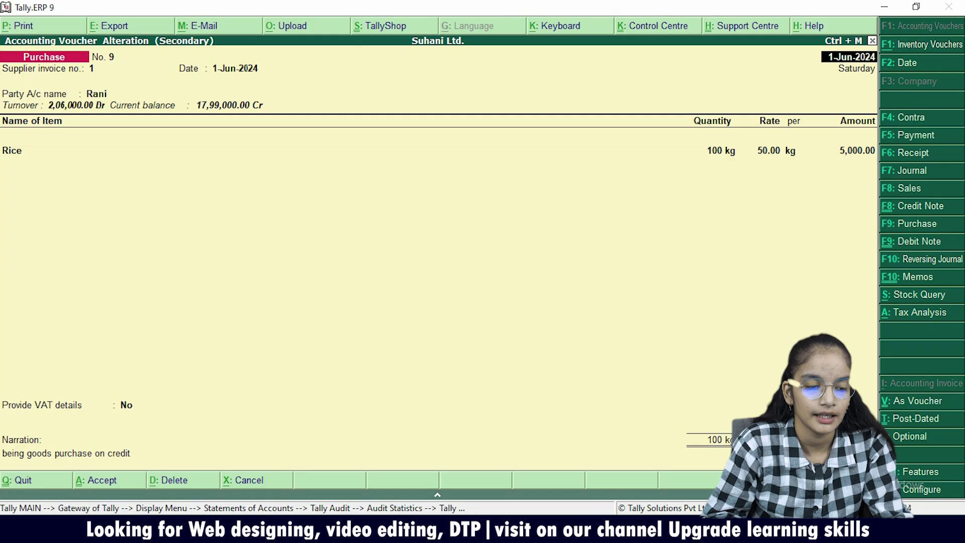
Clear the narration of purchase voucher No. 9, keeping its other details, and save the alteration
key("Return")
key("Return")
key("Return")
key("Return")
key("Return")
key("Return")
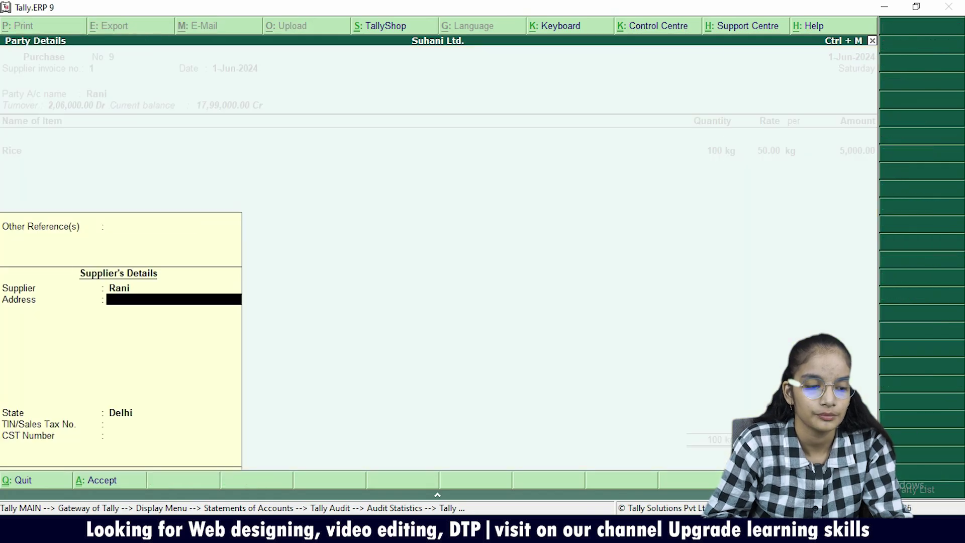
key("Return")
key("Return")
key("Return")
key("Return")
key("Return")
key("Return")
key("Return")
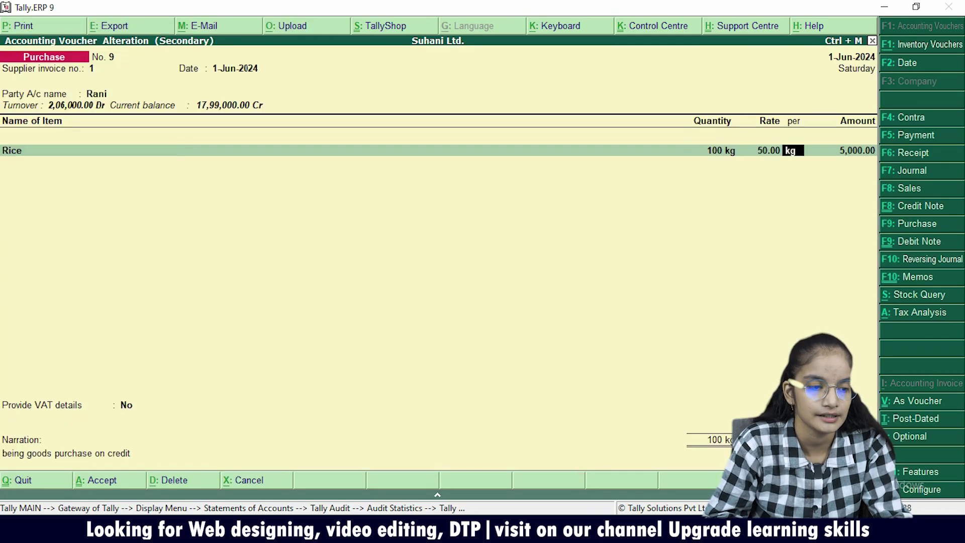
key("Return")
key("Return")
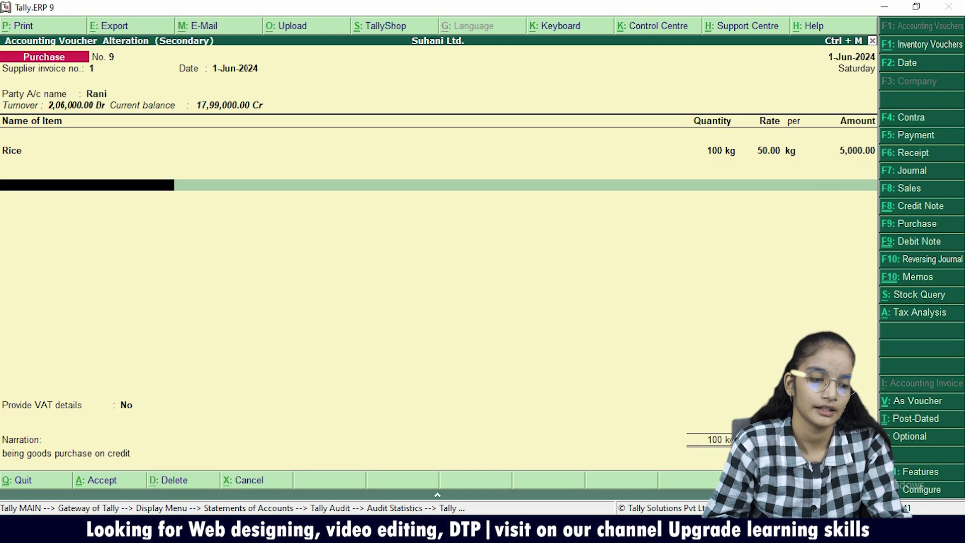
key("Return")
key("Return")
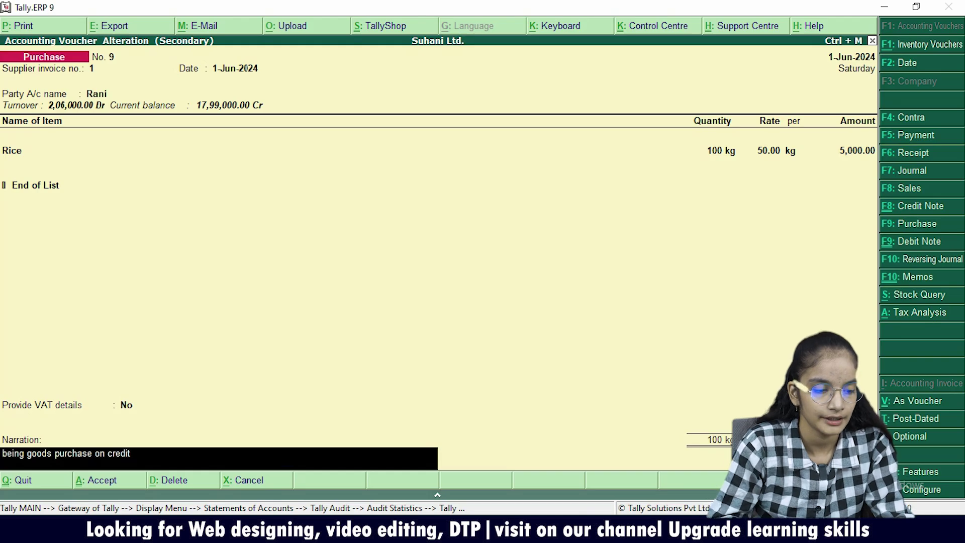
key("BackSpace")
key("BackSpace")
key("BackSpace")
key("BackSpace")
key("BackSpace")
key("BackSpace")
key("BackSpace")
key("BackSpace")
key("BackSpace")
key("BackSpace")
key("BackSpace")
key("BackSpace")
key("BackSpace")
key("BackSpace")
key("BackSpace")
key("BackSpace")
key("BackSpace")
key("BackSpace")
key("BackSpace")
key("BackSpace")
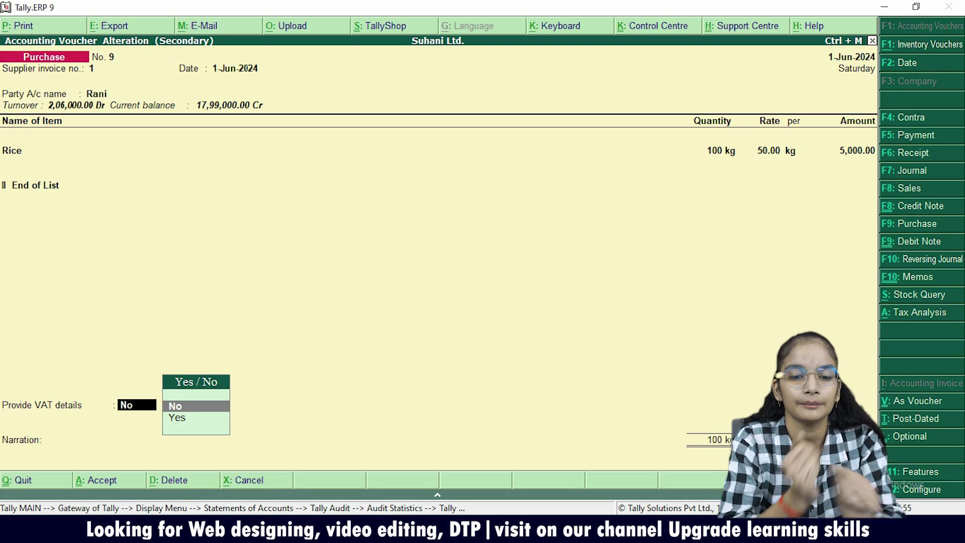
key("ctrl+a")
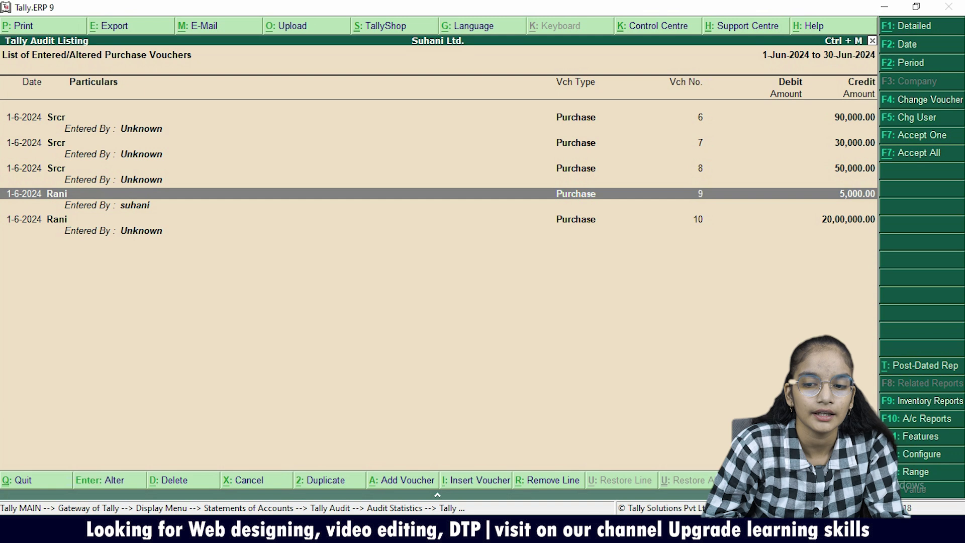
Accept purchase voucher No. 9 and all remaining June purchase vouchers as audited, and return to the Tally Audit options
key("F7")
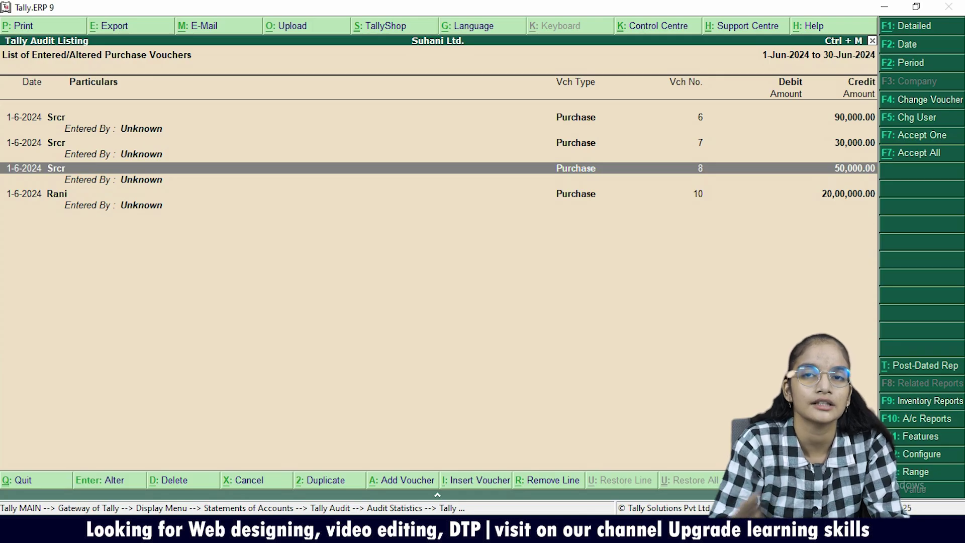
key("alt+F7")
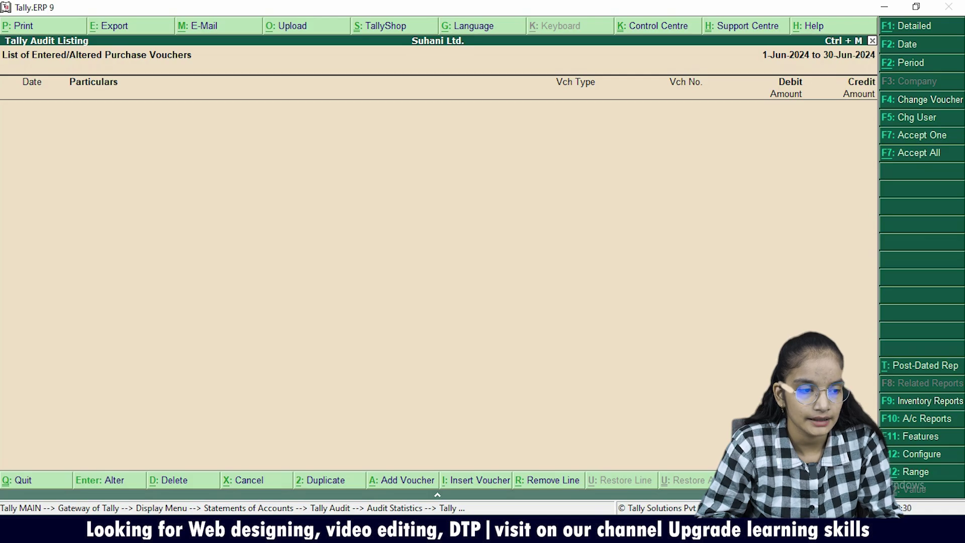
key("Escape")
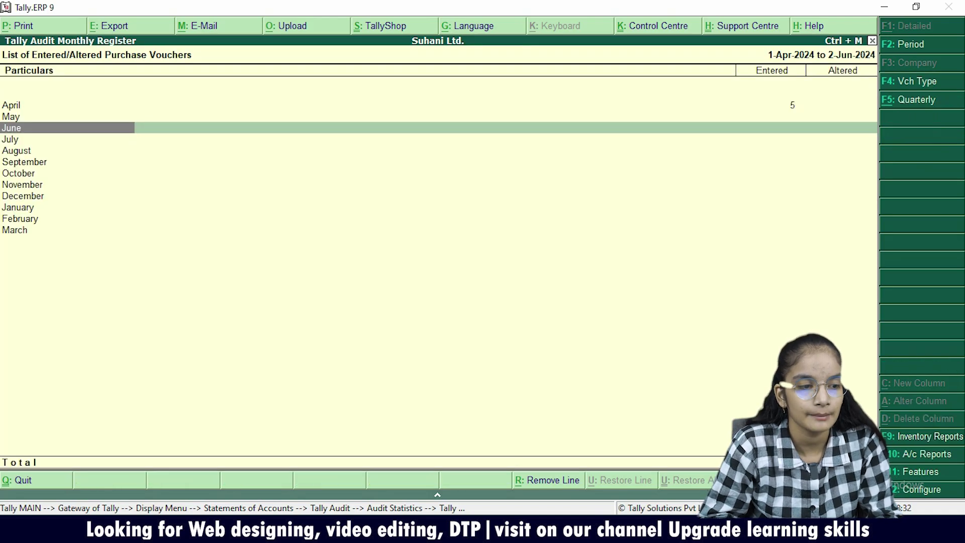
key("Escape")
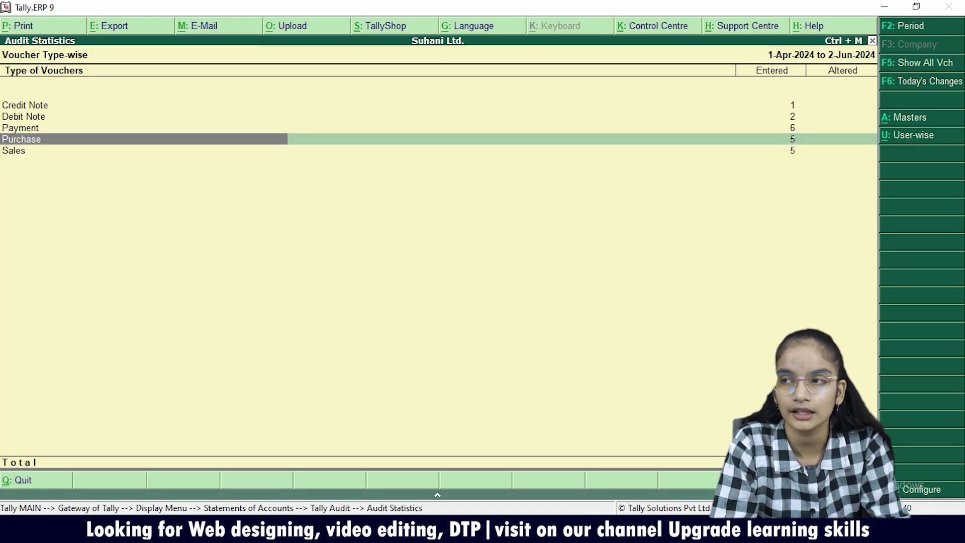
key("Escape")
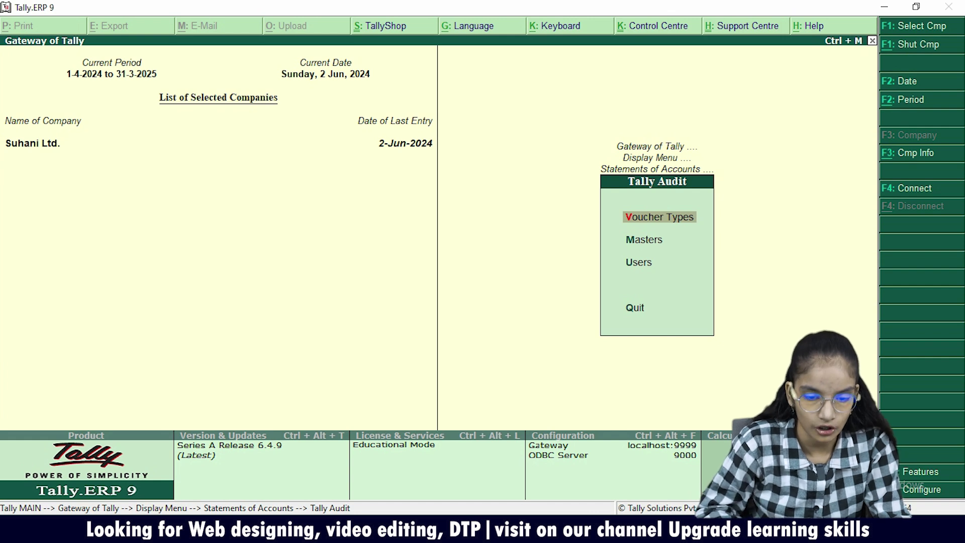
Review the list of entered or altered ledgers in the master-wise audit, and return to the Tally Audit options
key("Down")
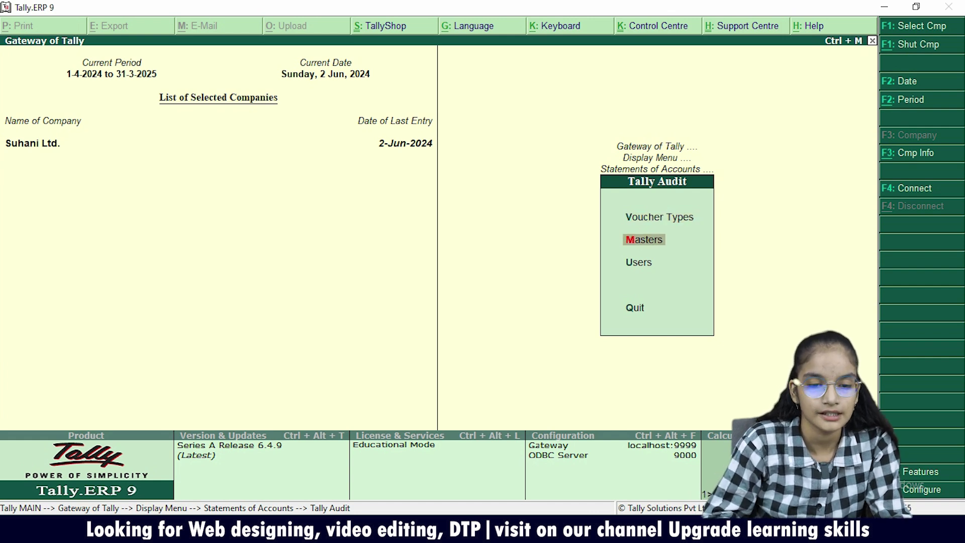
key("Return")
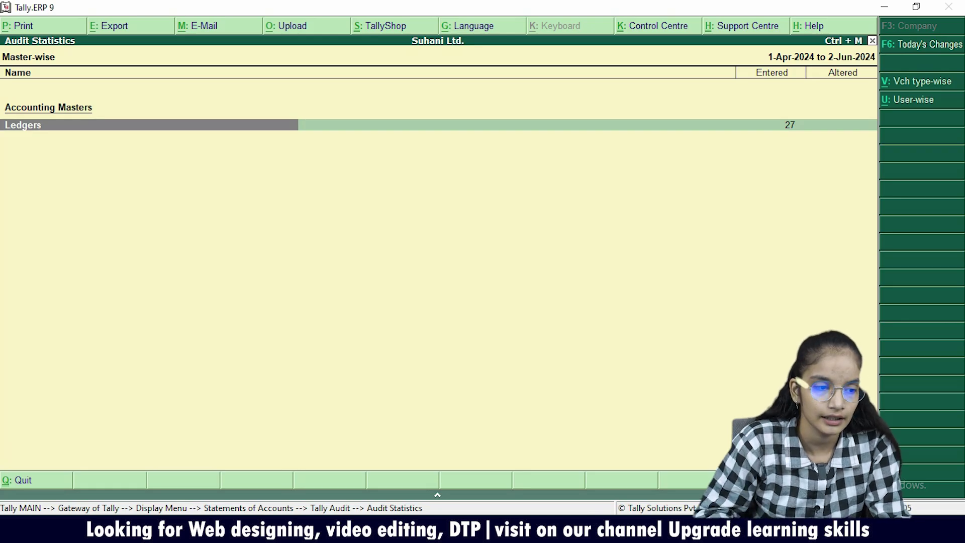
key("Return")
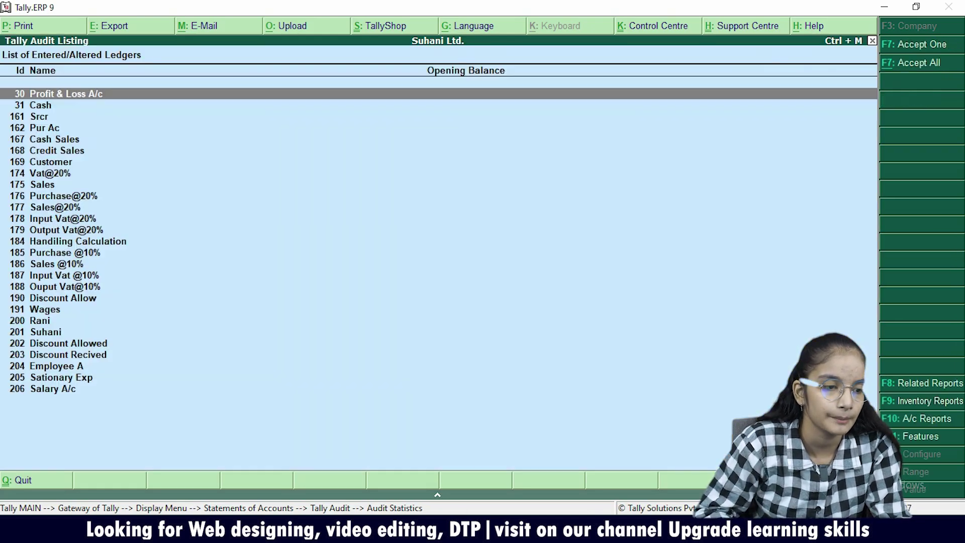
key("Down")
key("Down")
key("Down")
key("Down")
key("Down")
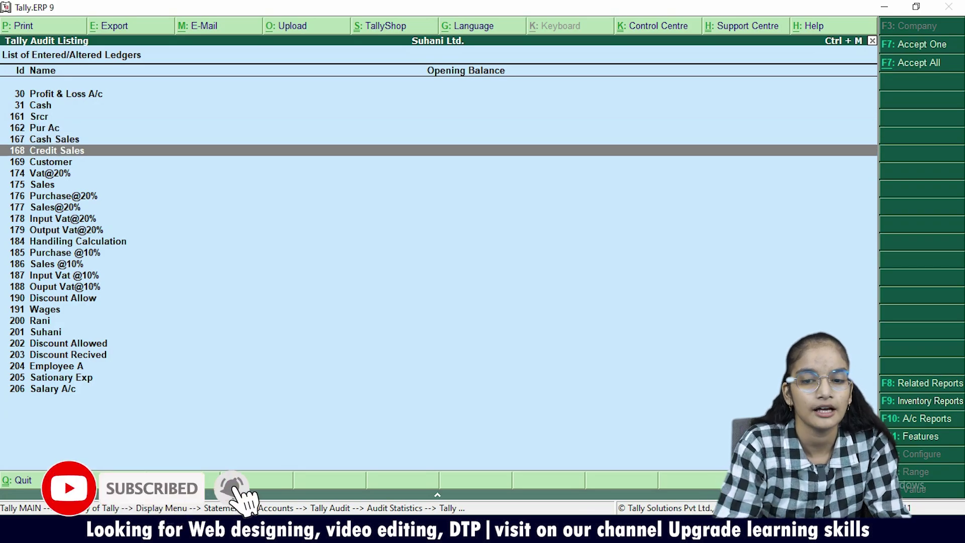
key("Up")
key("Up")
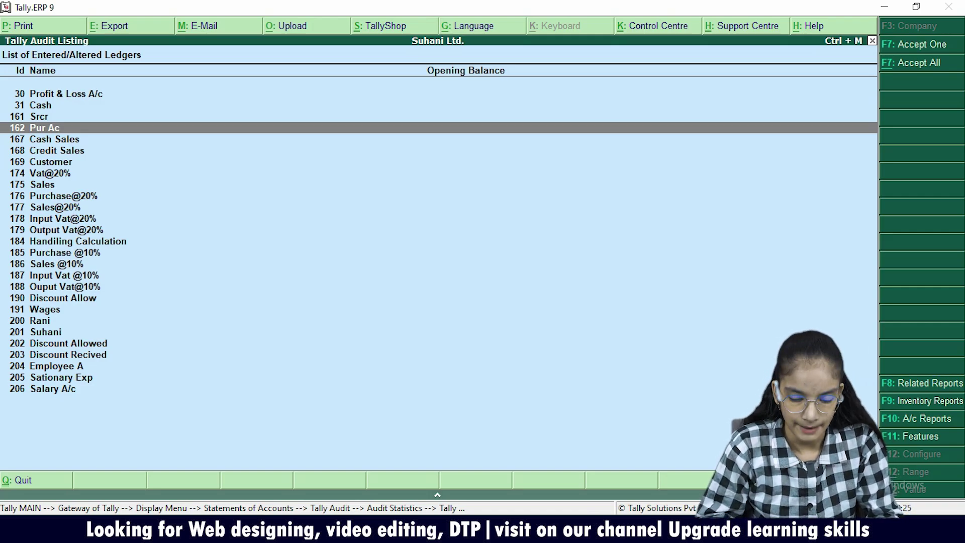
key("Escape")
key("Escape")
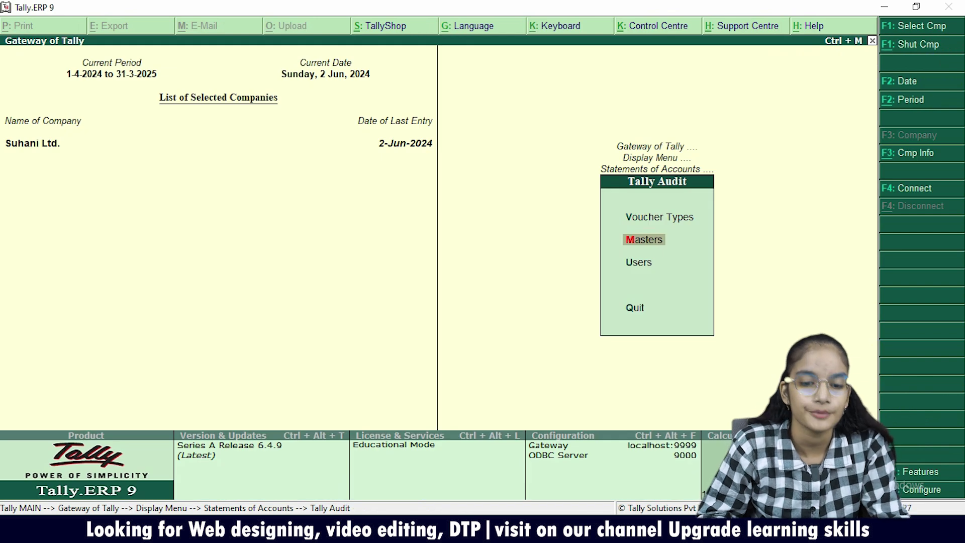
Open payment voucher No. 3 from the Data Entry user's June payment listing in the user-wise audit
key("Down")
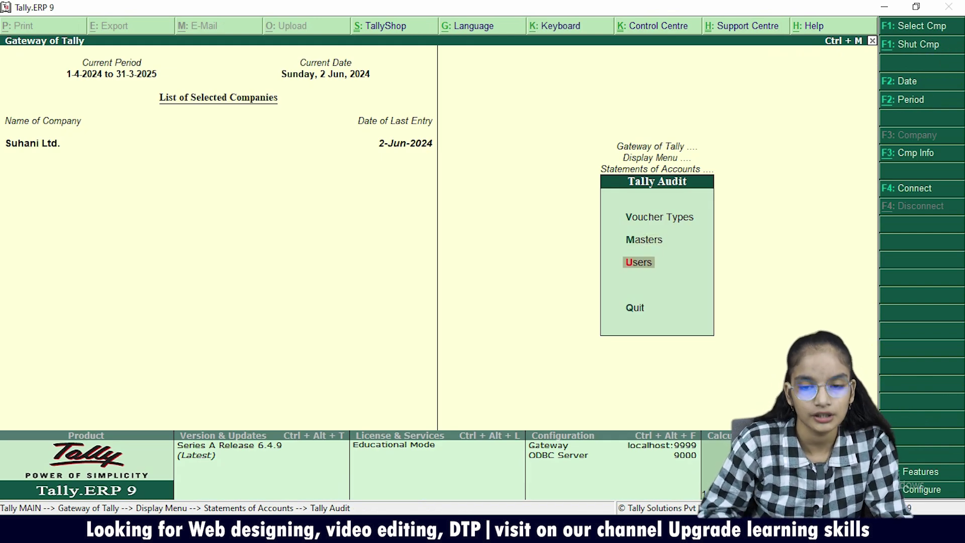
key("Return")
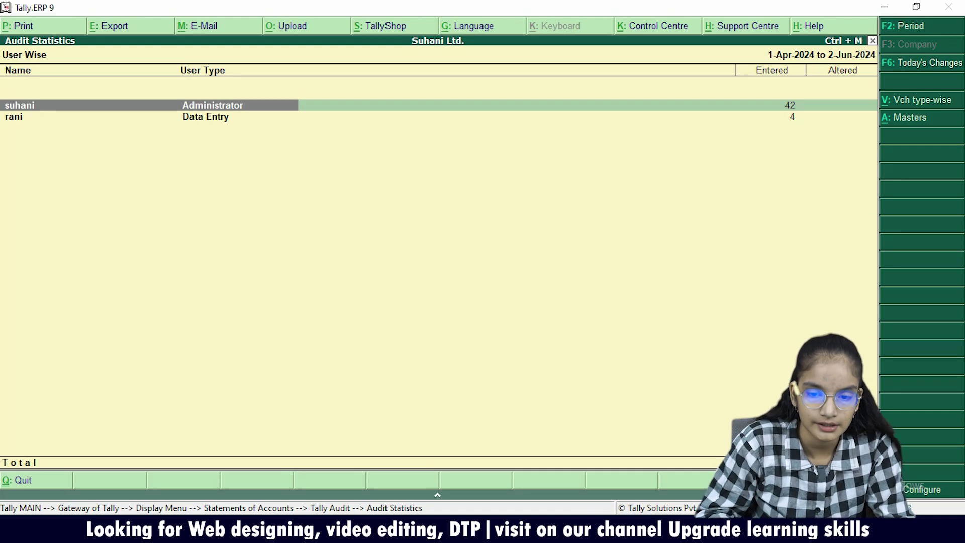
key("Down")
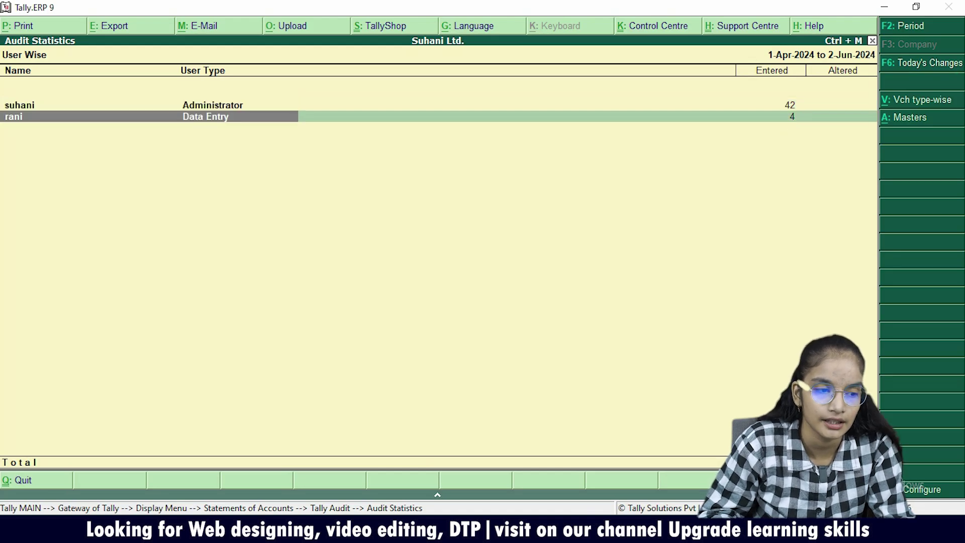
key("Return")
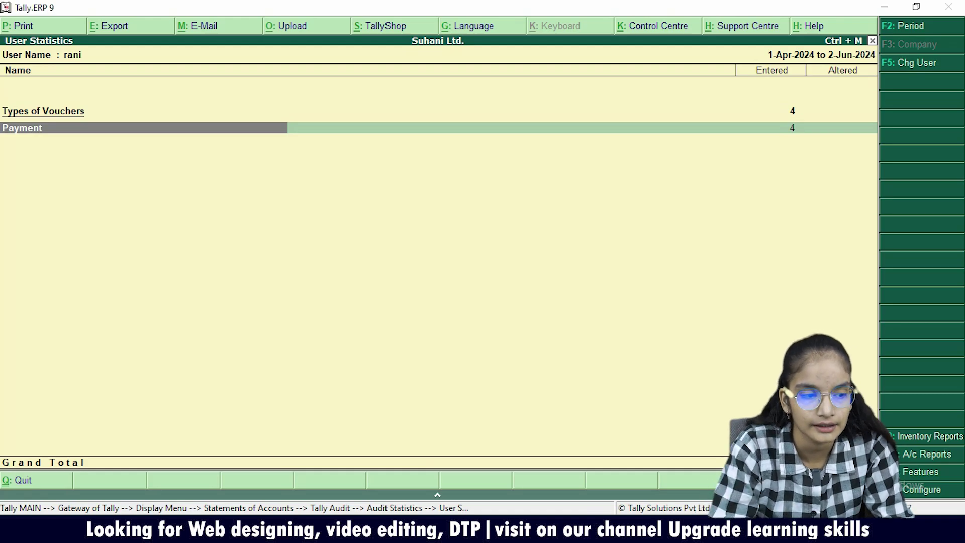
key("Return")
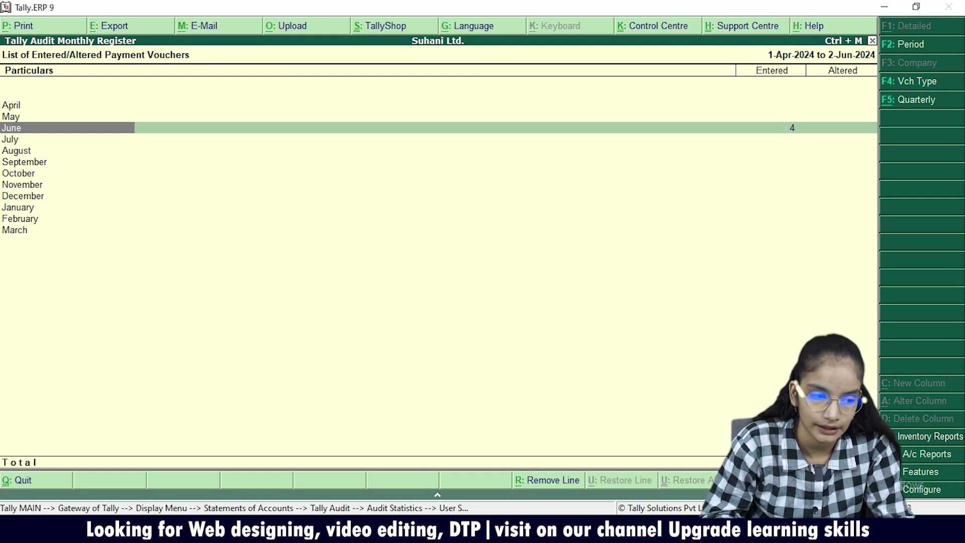
key("Return")
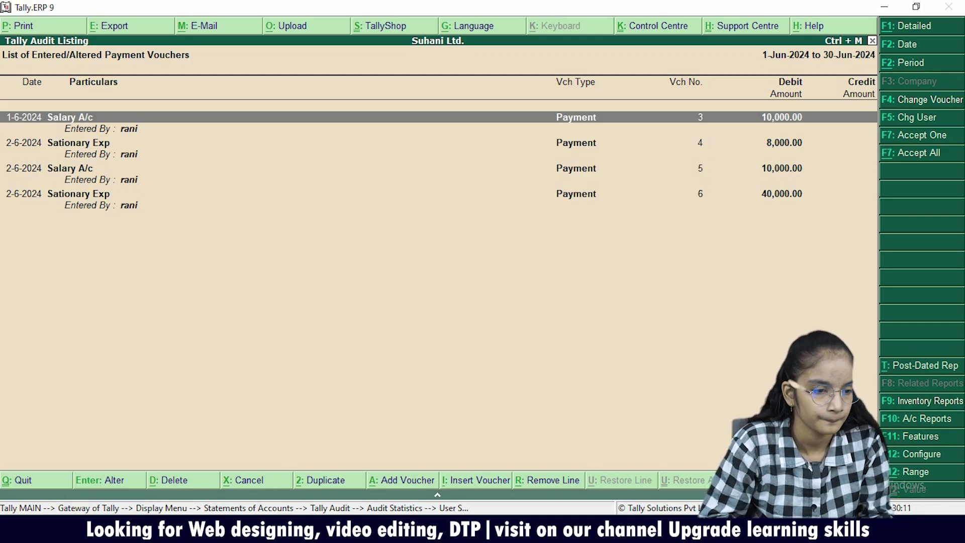
key("Return")
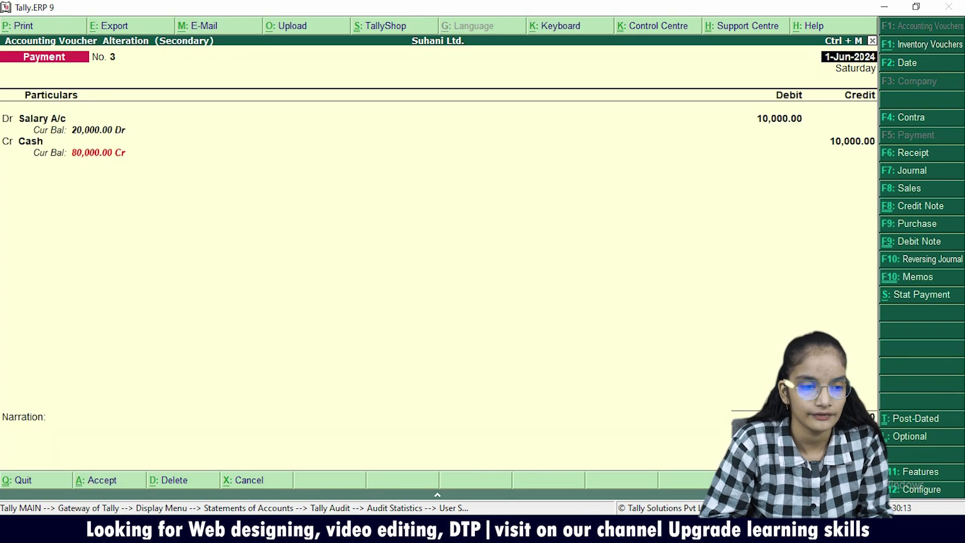
Add the narration "salary paid by cash" to payment voucher No. 3, keeping its other details, and save the alteration
key("Return")
key("Return")
key("Return")
key("Return")
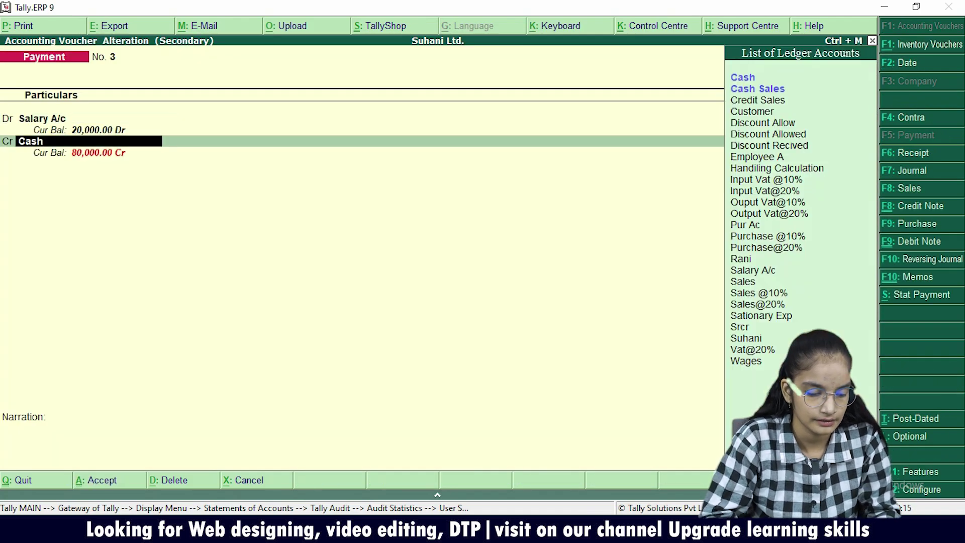
key("Return")
type("salar")
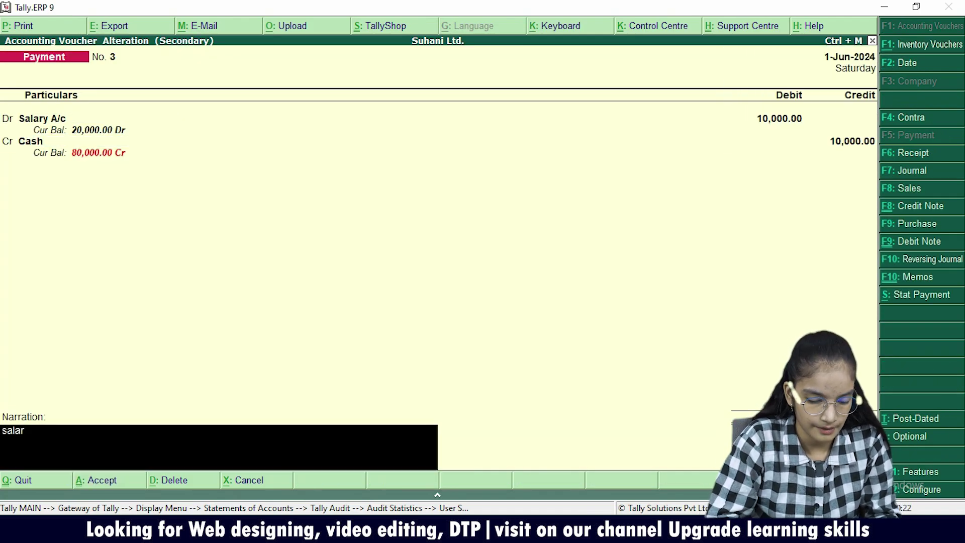
type("y paide")
key("BackSpace")
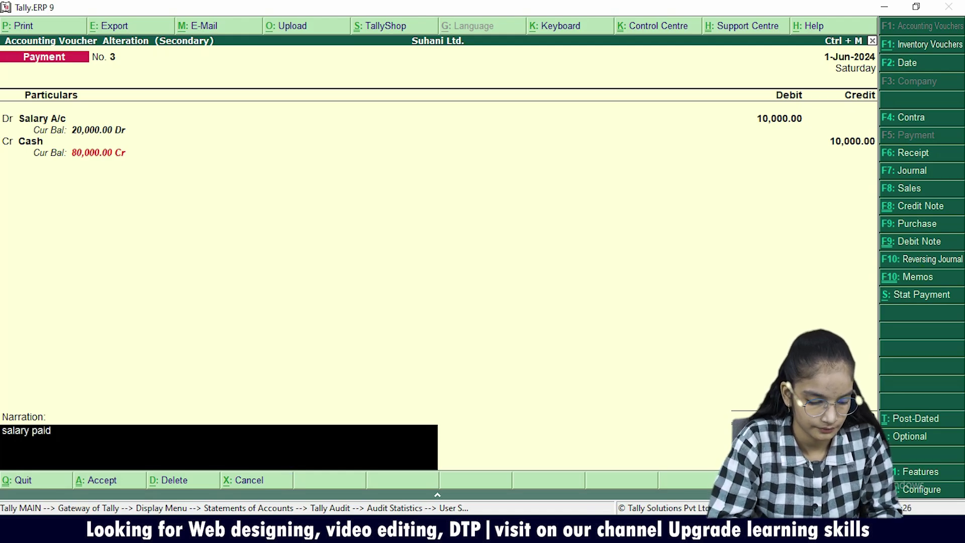
type("by cash")
key("Return")
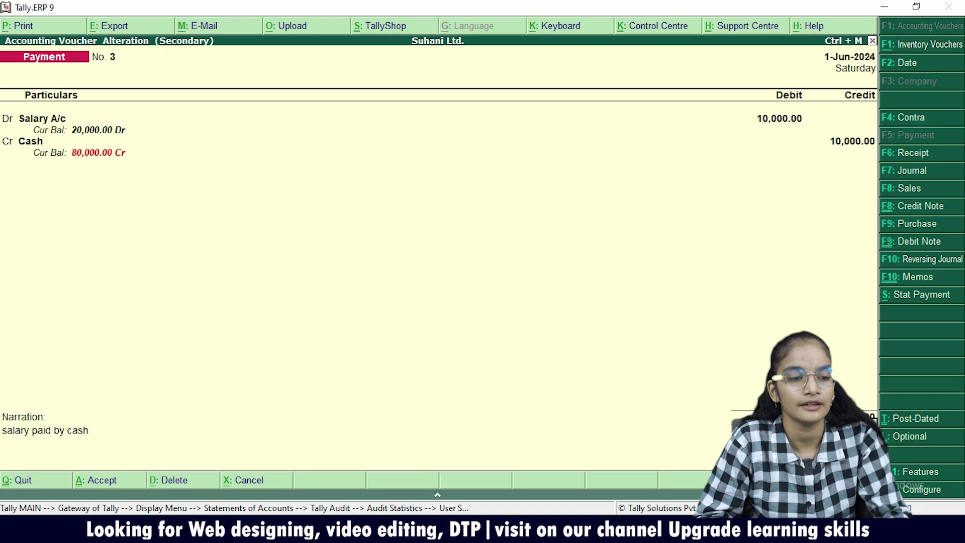
key("Return")
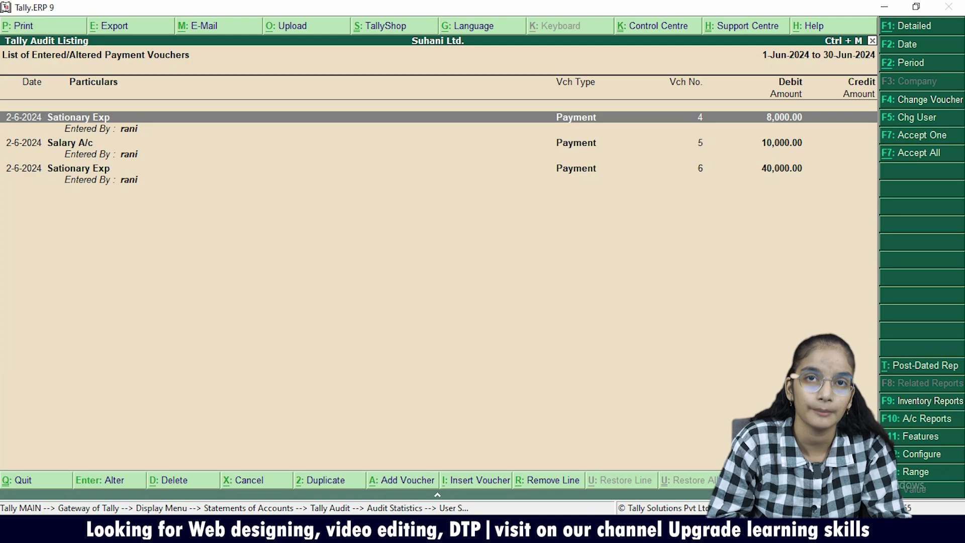
Change the user-wise audit listing's voucher type to Credit Note
key("F4")
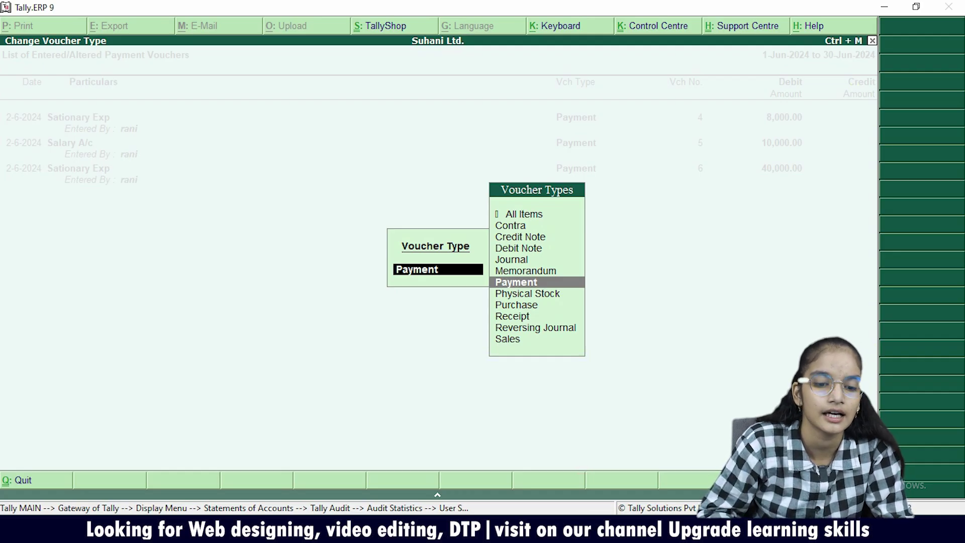
key("Down")
key("Down")
key("Down")
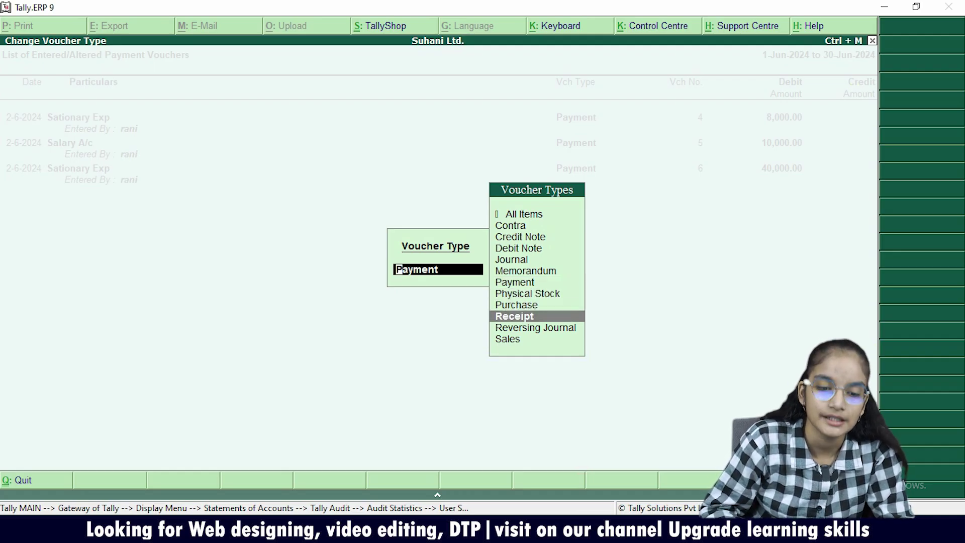
key("Up")
key("Up")
key("Up")
key("Up")
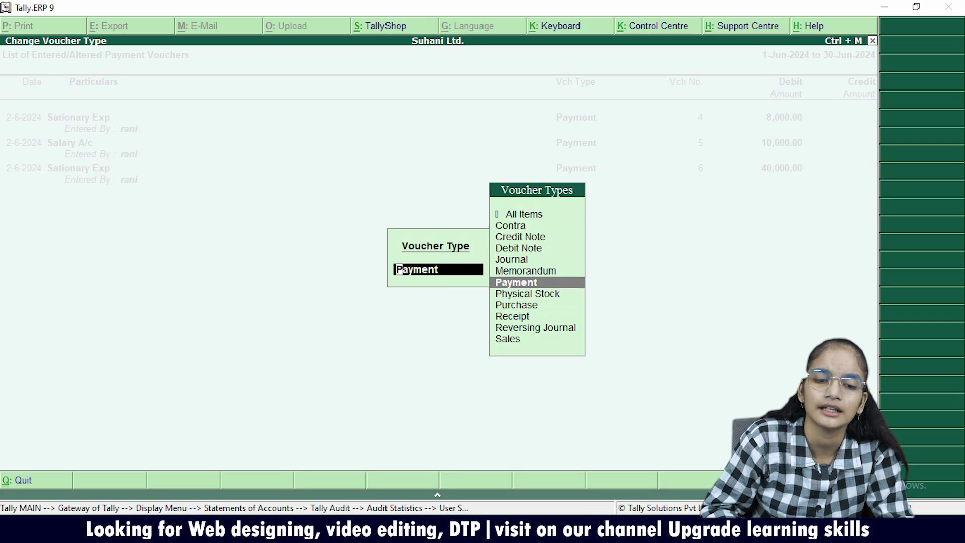
key("Up")
key("Up")
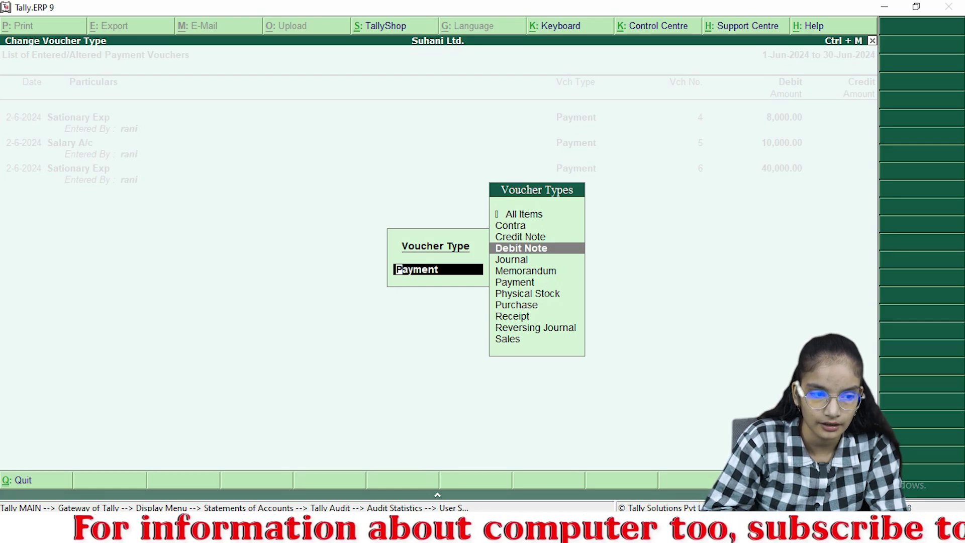
key("Up")
key("Return")
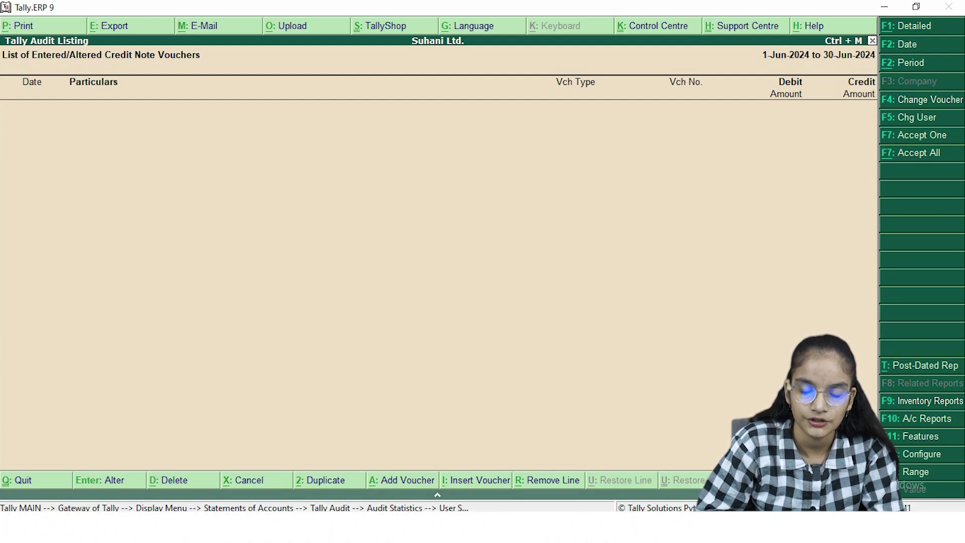
Switch the credit note audit listing to the last user in the user list
key("F5")
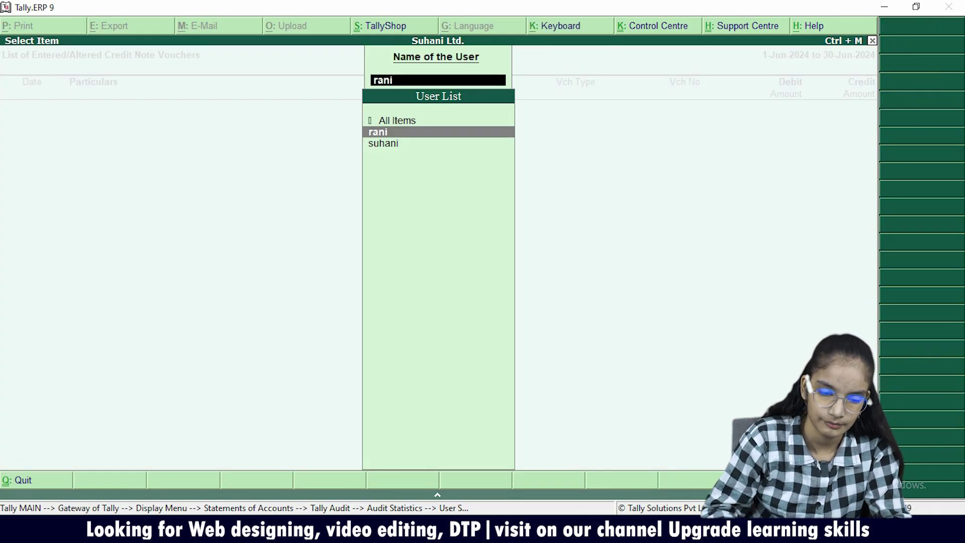
key("Down")
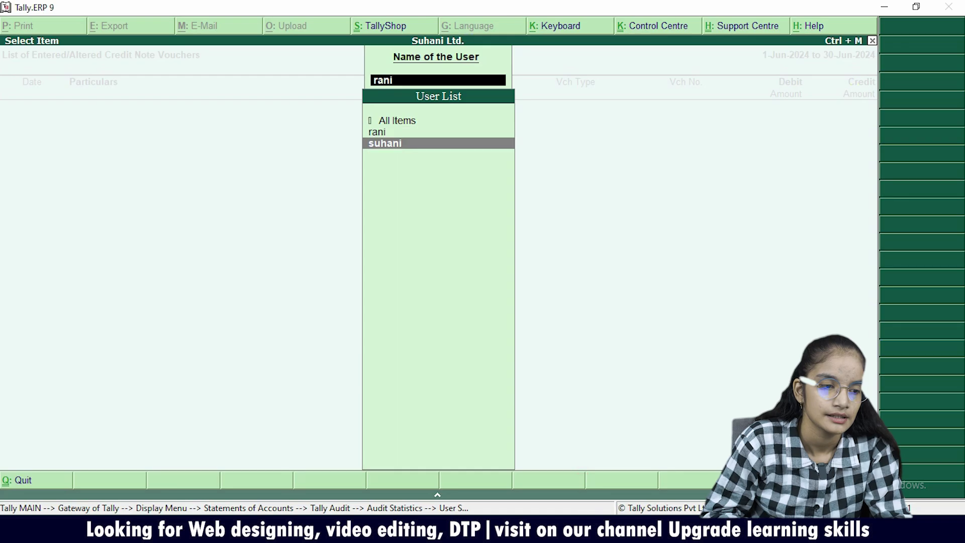
key("Return")
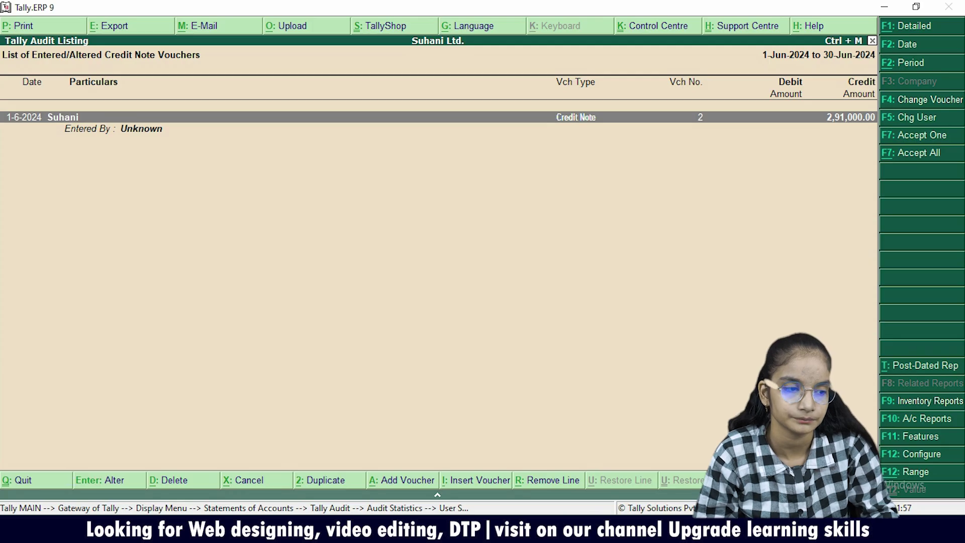
Leave the audit listing and user statistics, and return to the Display Menu
key("Escape")
key("Escape")
key("Escape")
key("Escape")
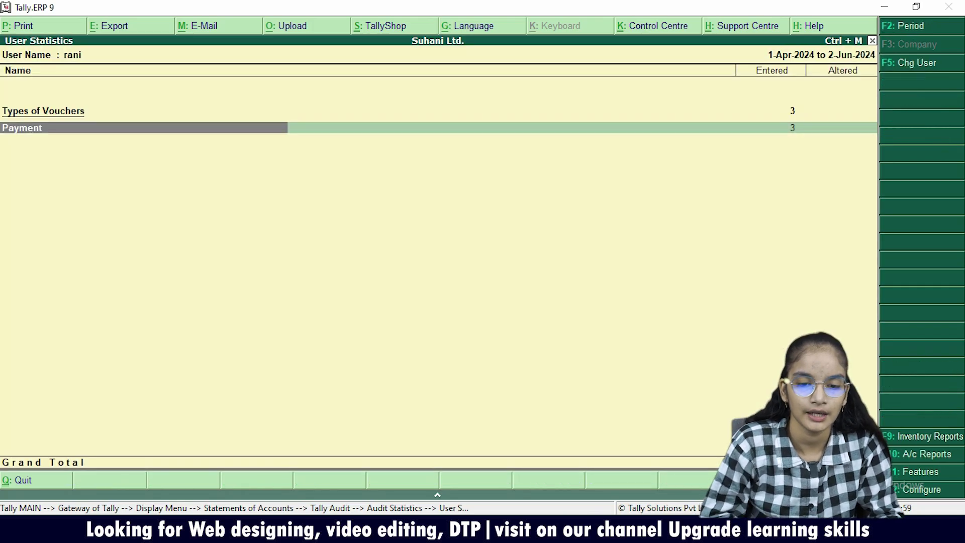
key("Escape")
key("Escape")
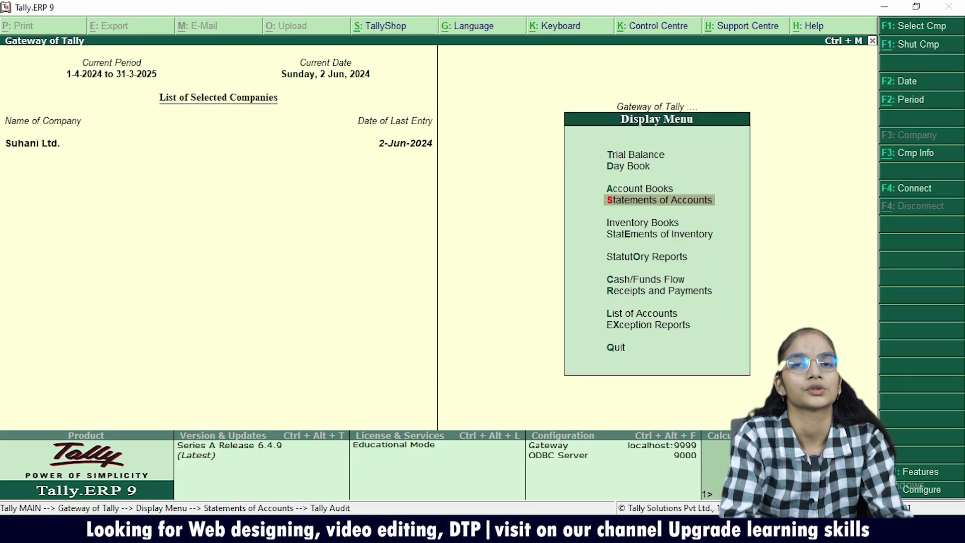